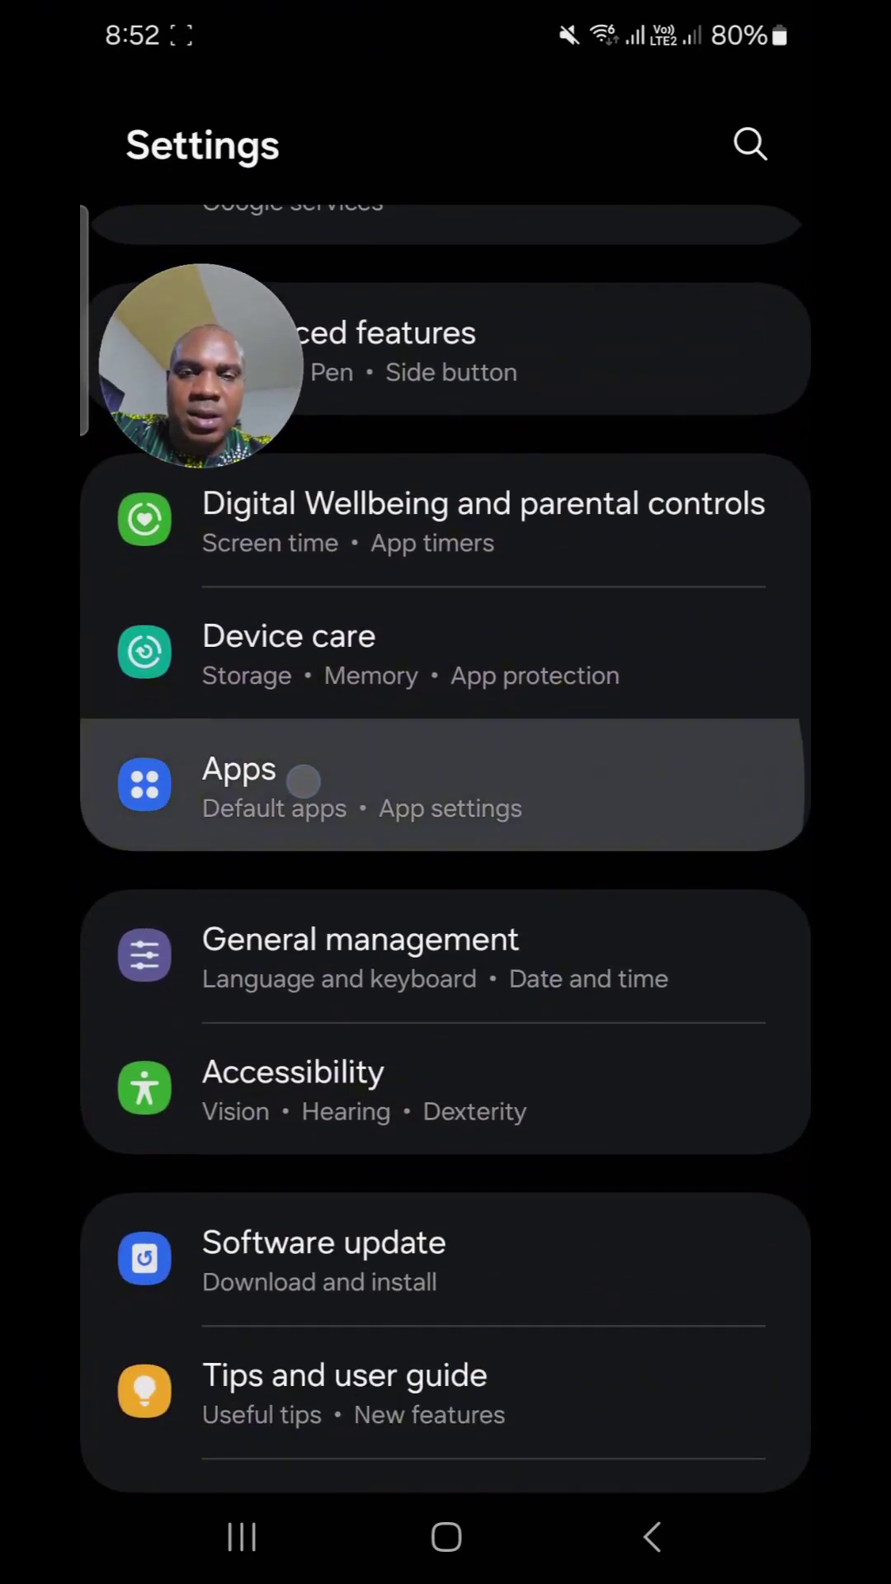
From Chrome's app details, set Chrome as the default browser app in place of Samsung Internet
click(303, 779)
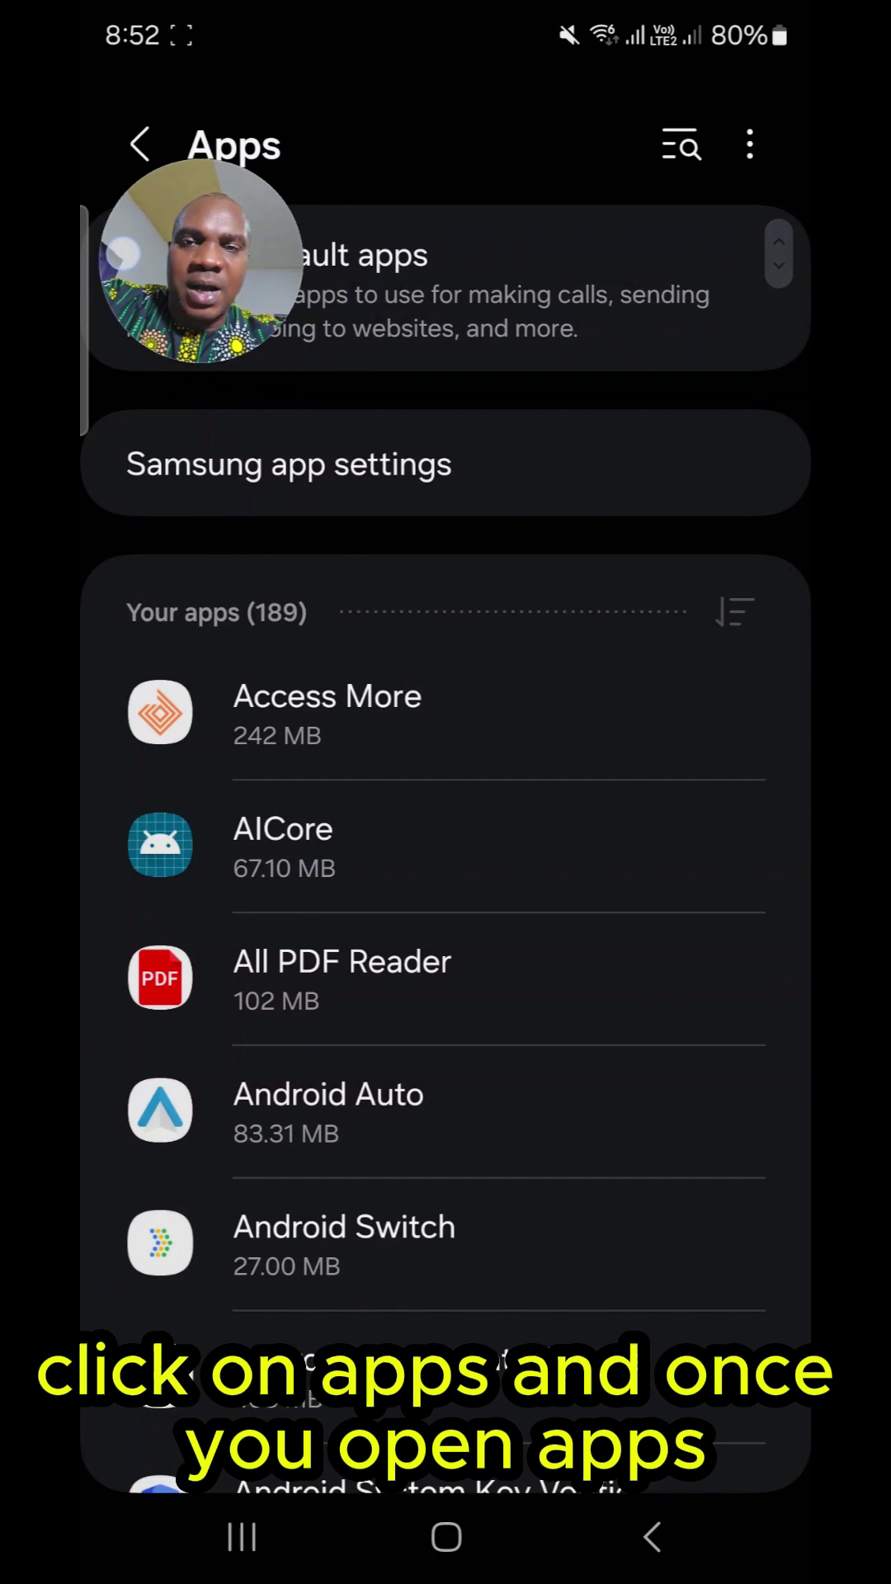
scroll(601, 1159, down, 4)
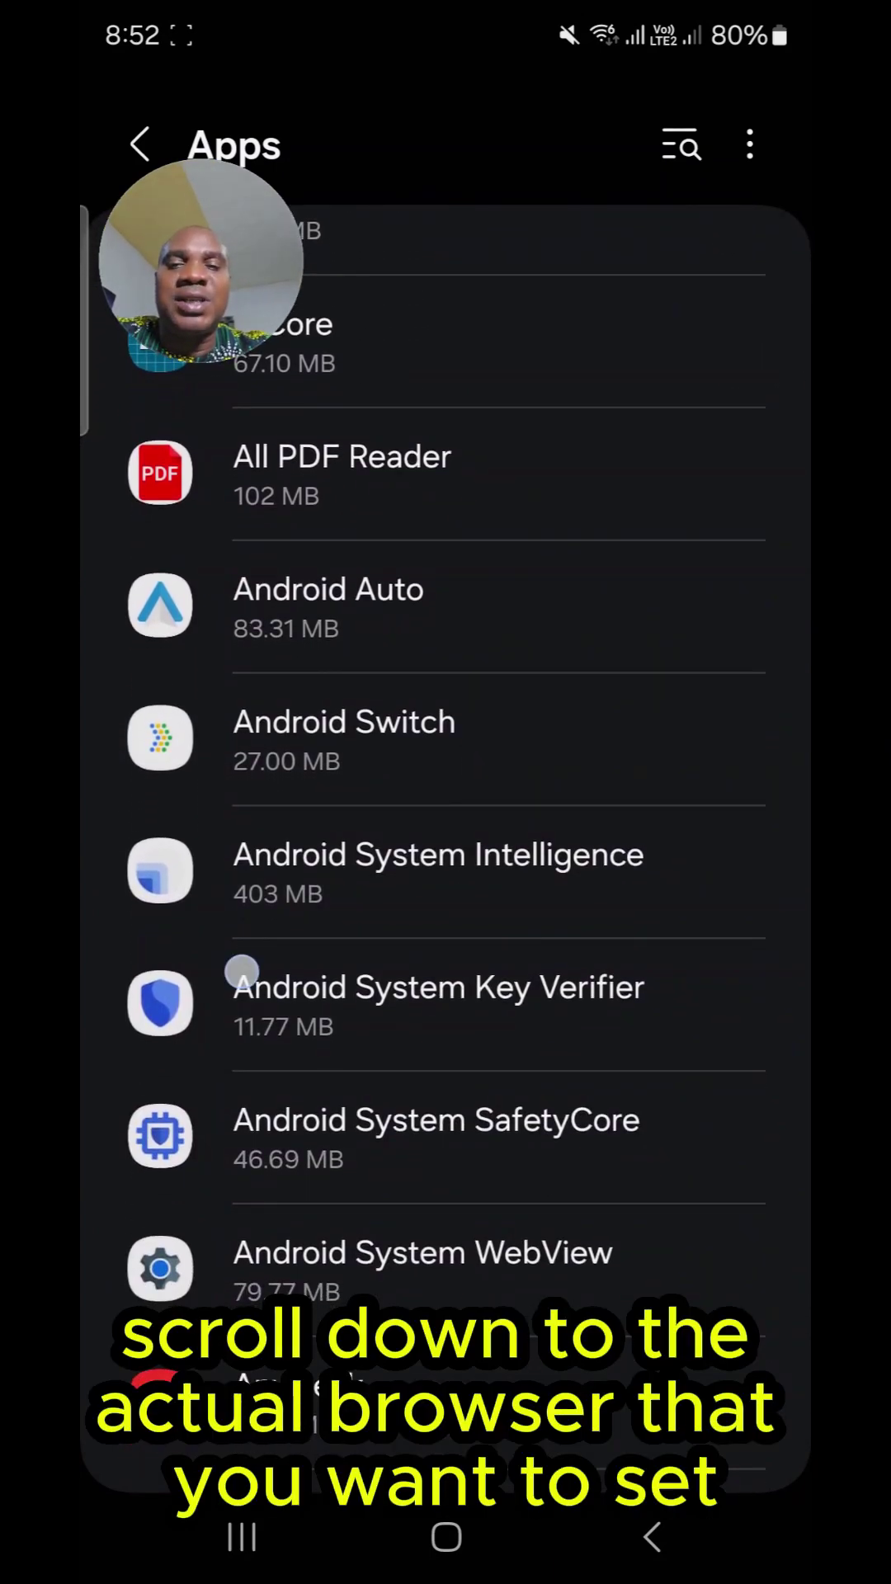
scroll(603, 1100, down, 8)
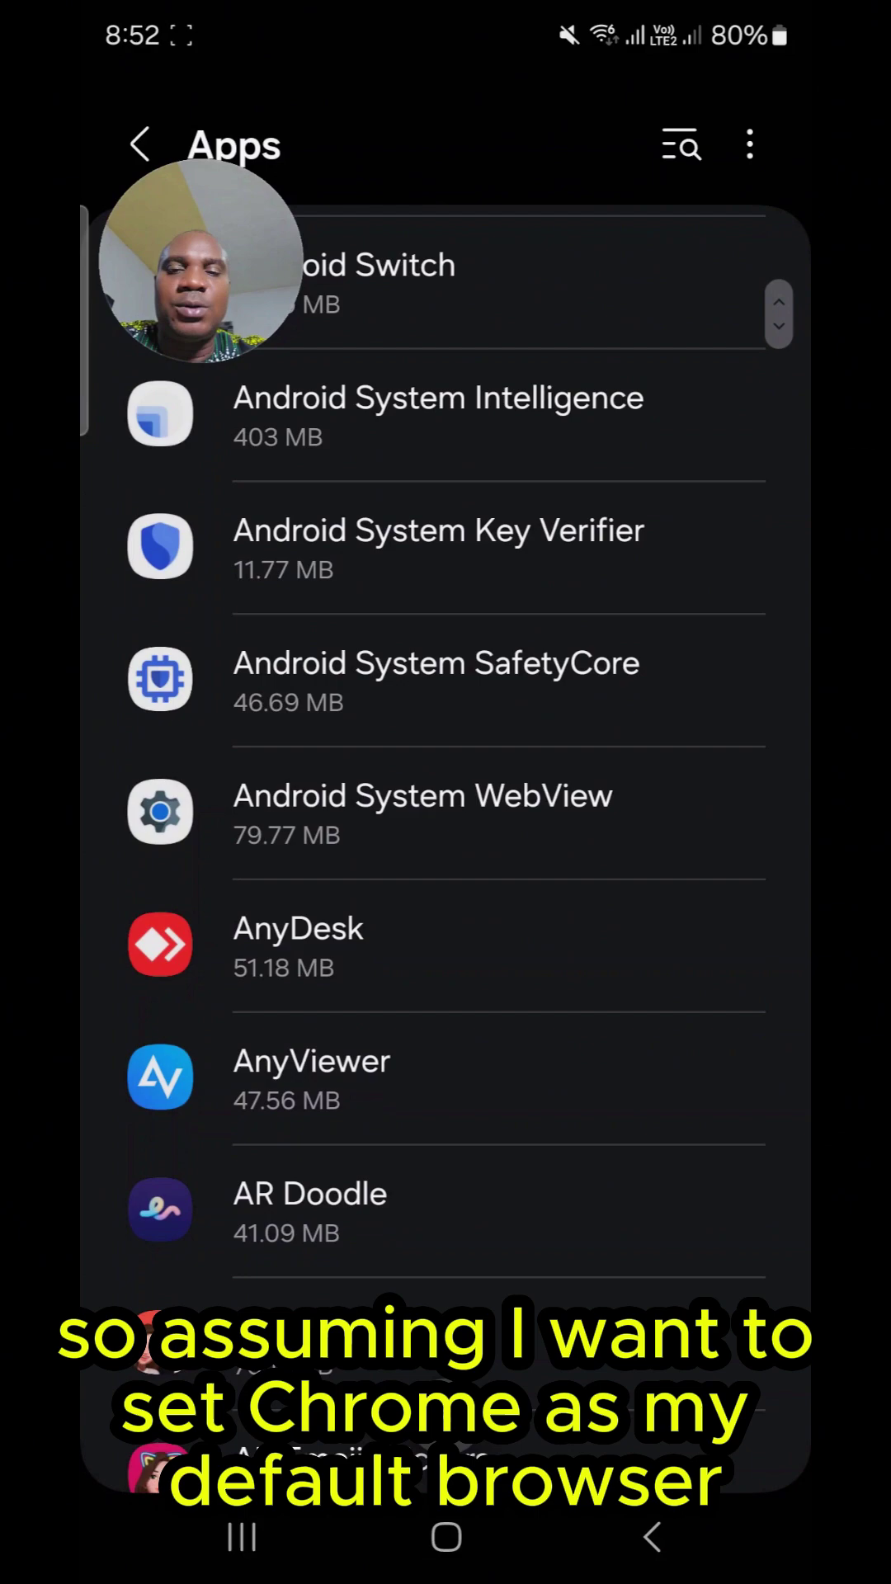
scroll(602, 1099, down, 10)
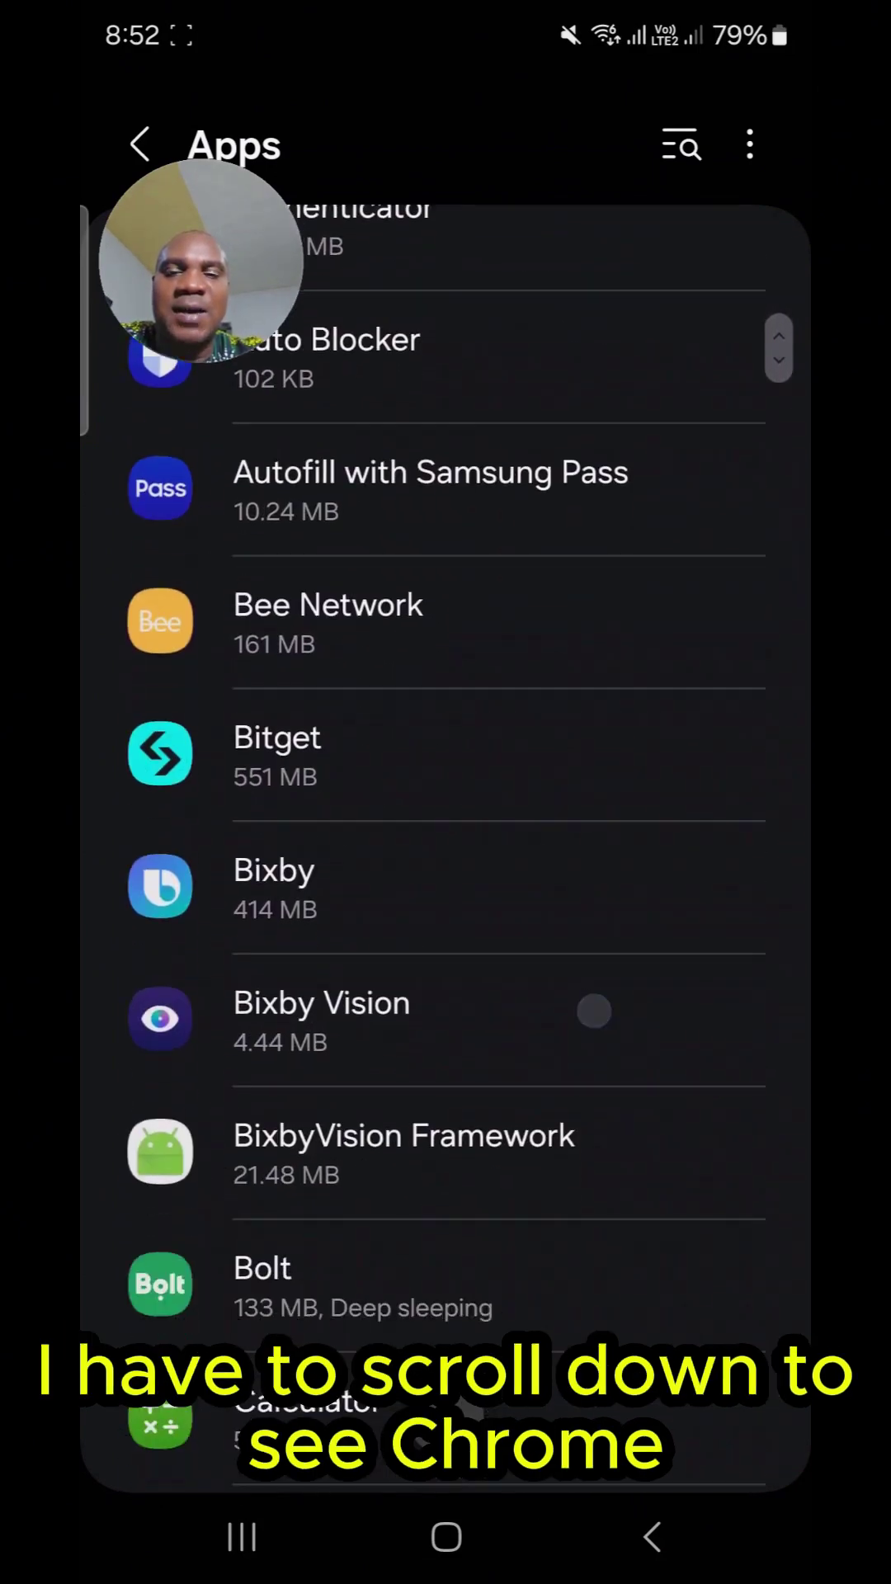
scroll(607, 1118, down, 1)
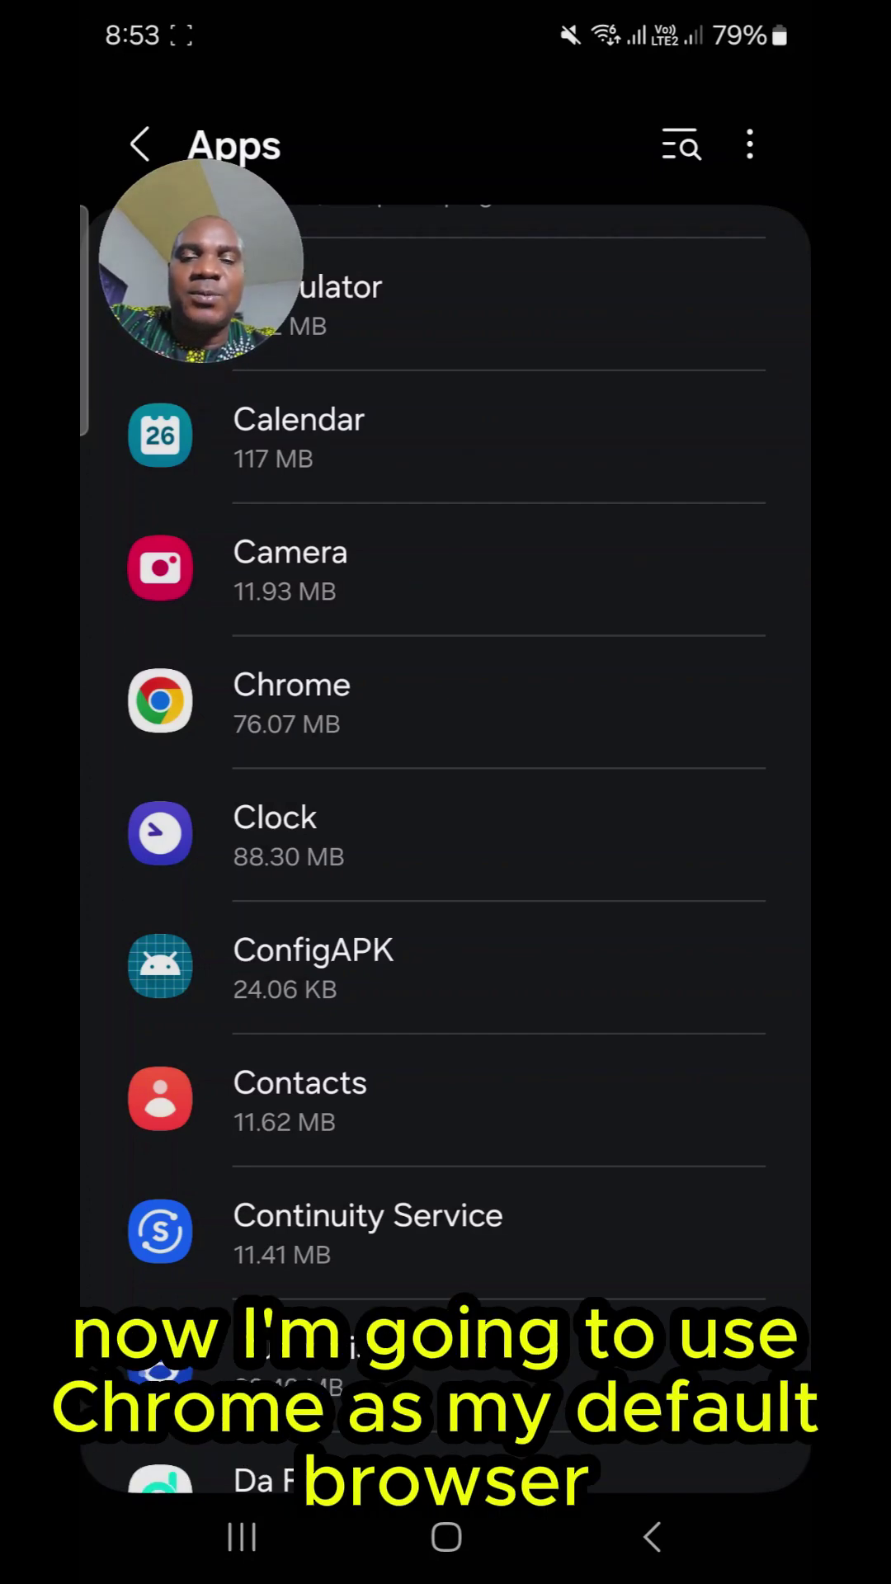
click(306, 702)
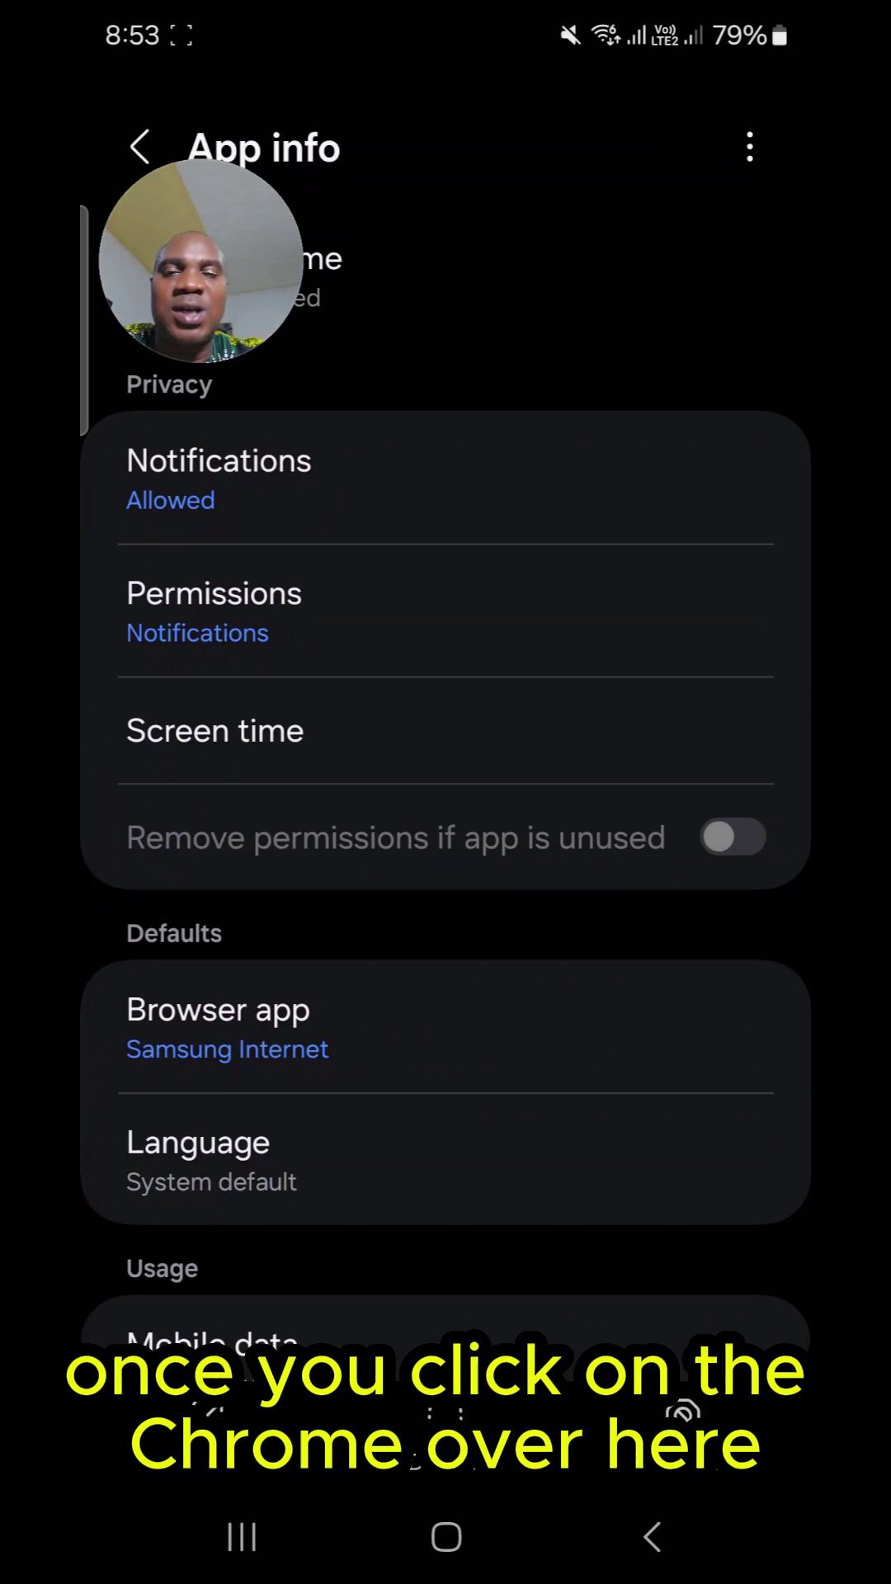
scroll(637, 1107, down, 1)
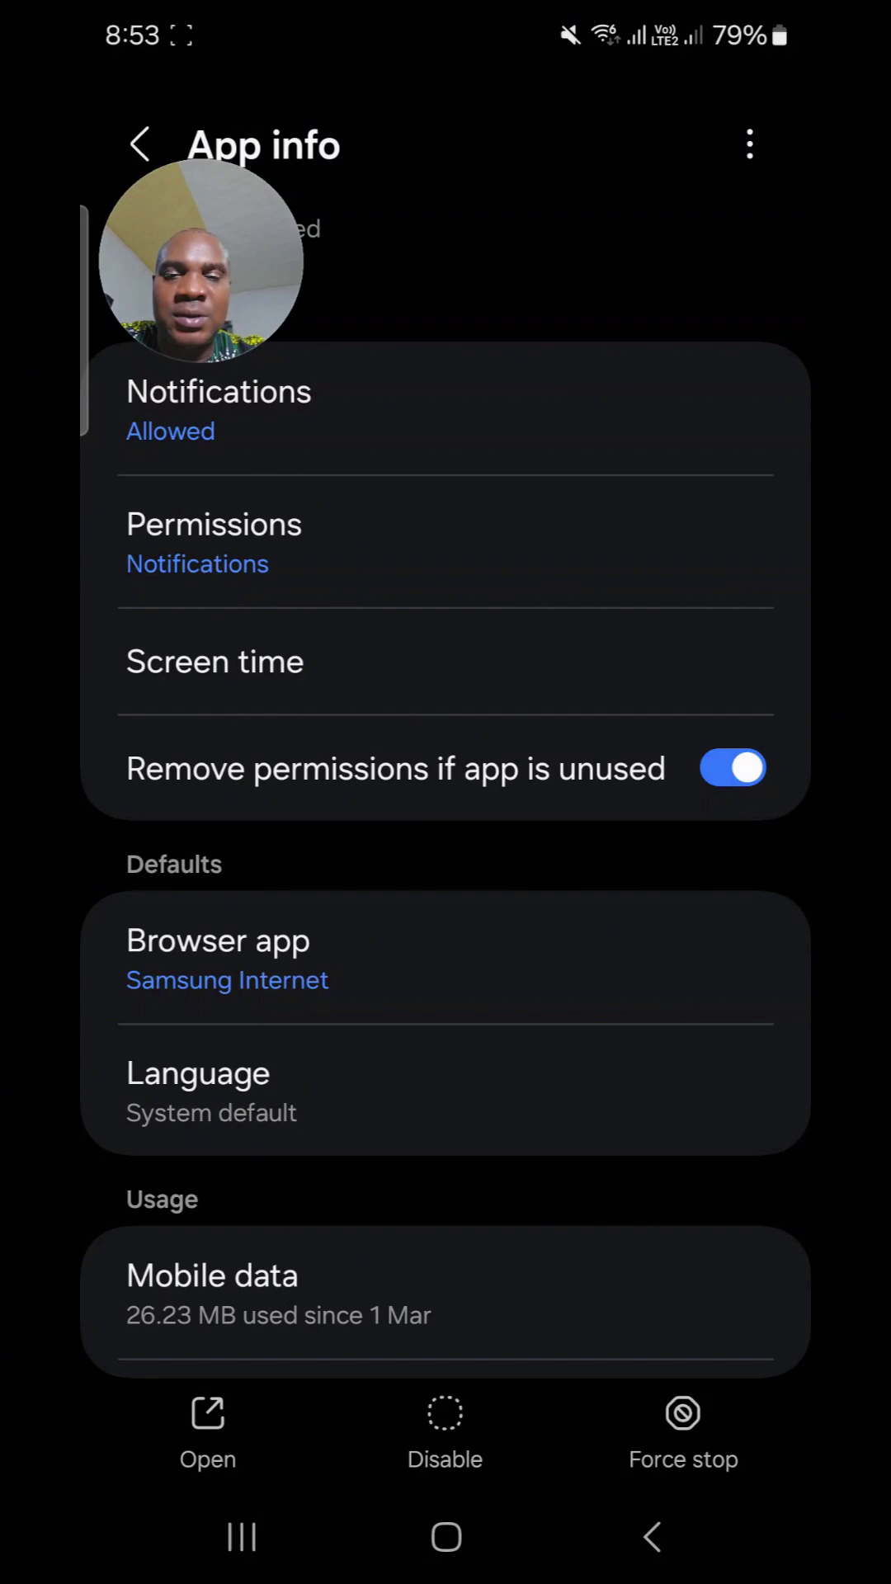
click(219, 959)
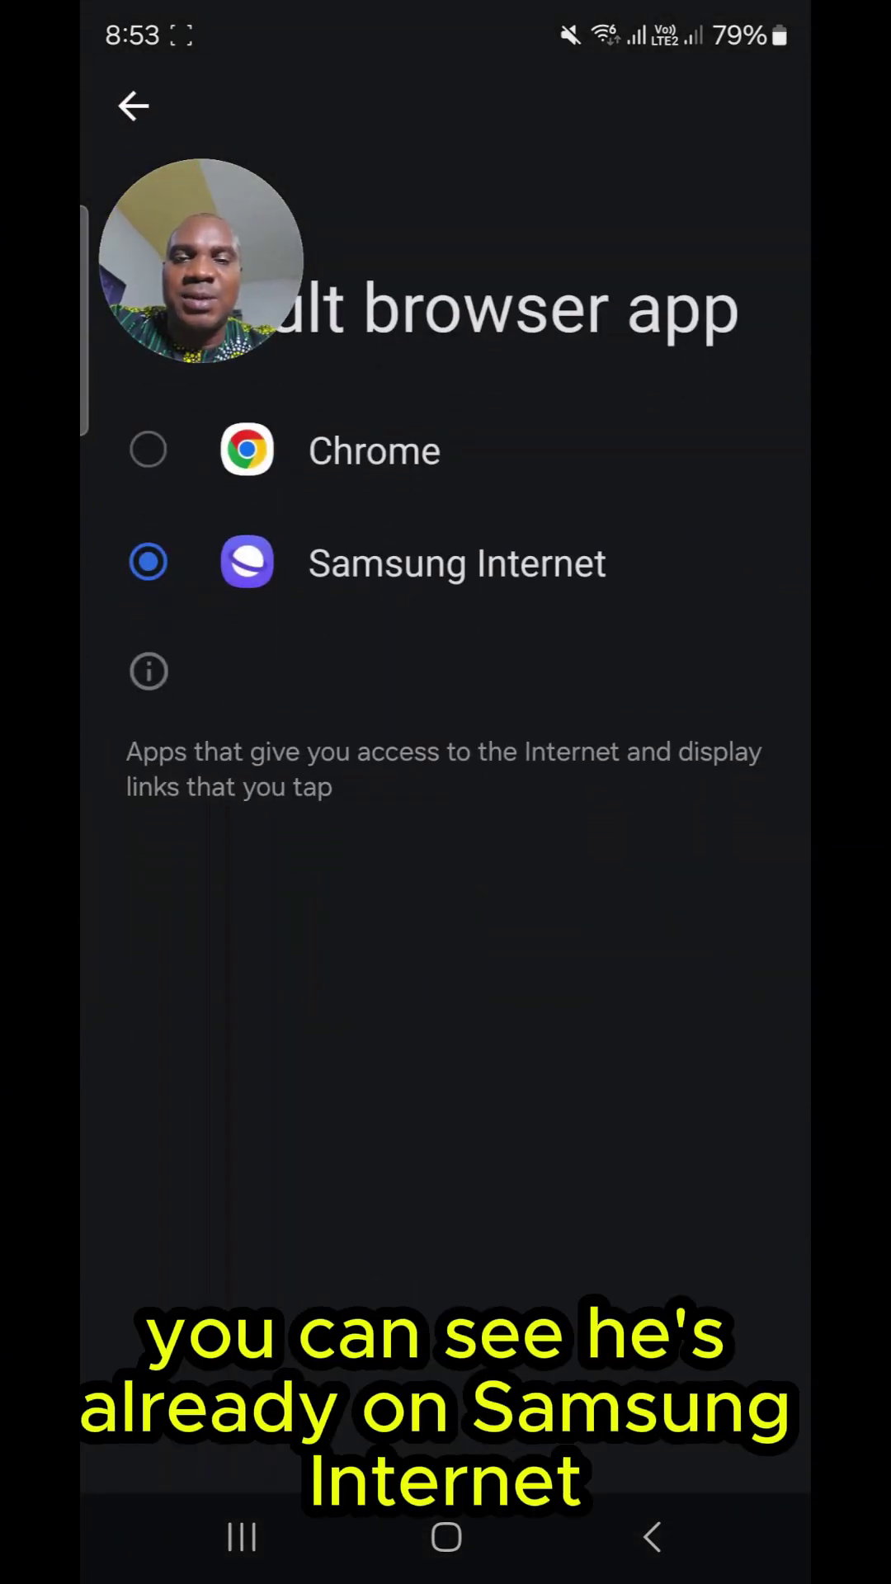
click(374, 450)
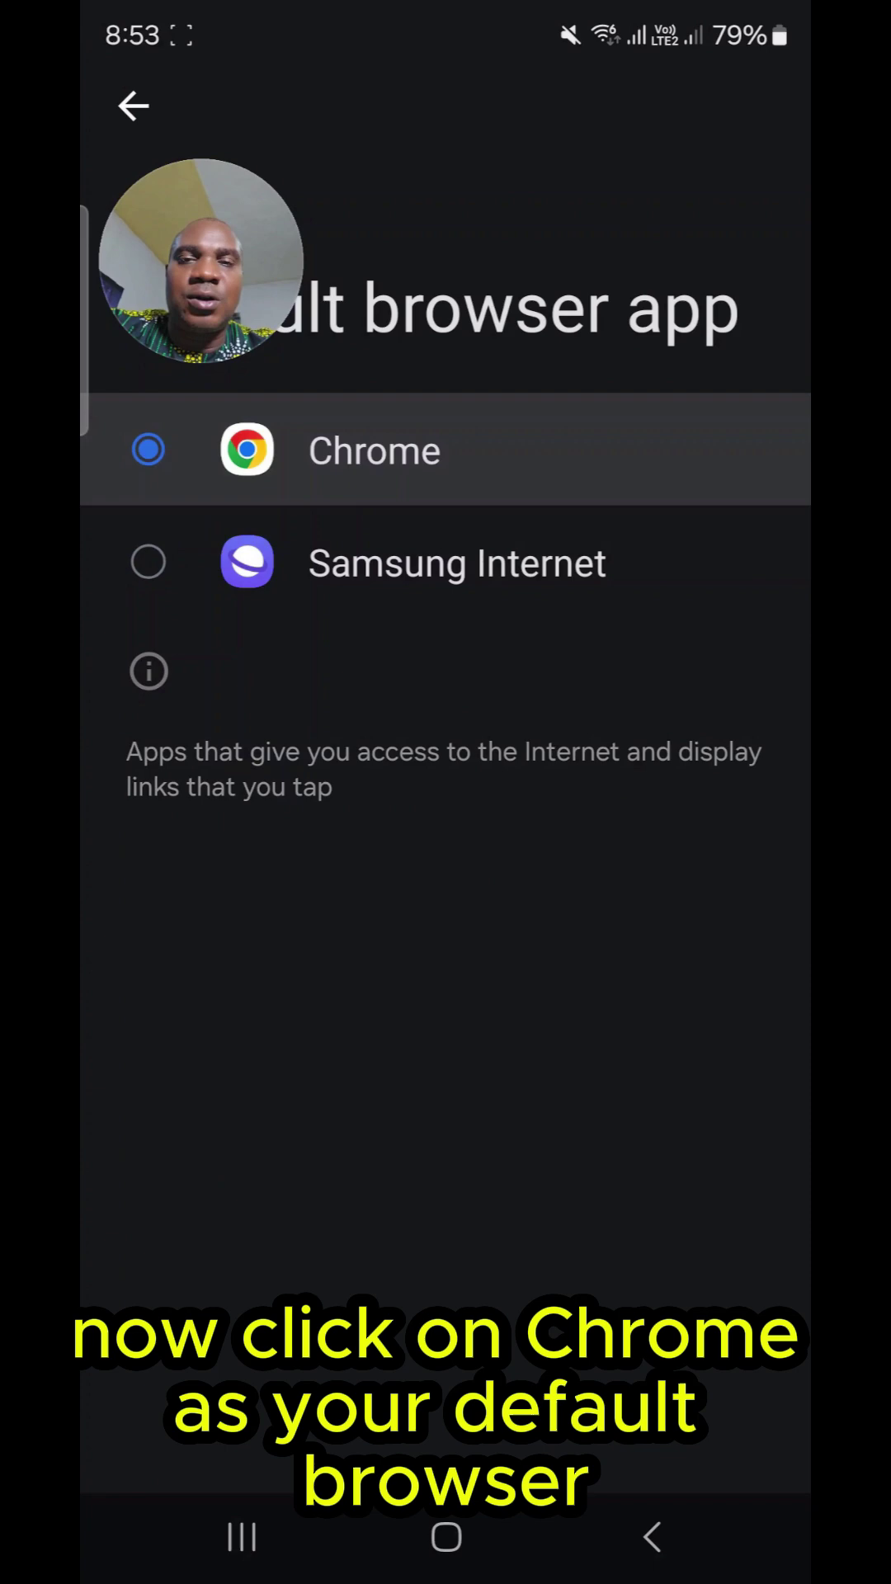